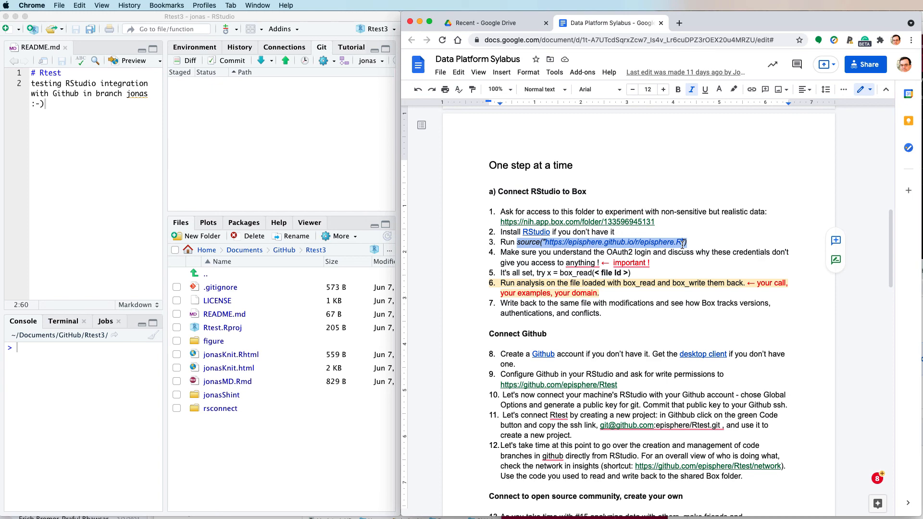
{"action": "left_click", "coordinate": [682, 243]}
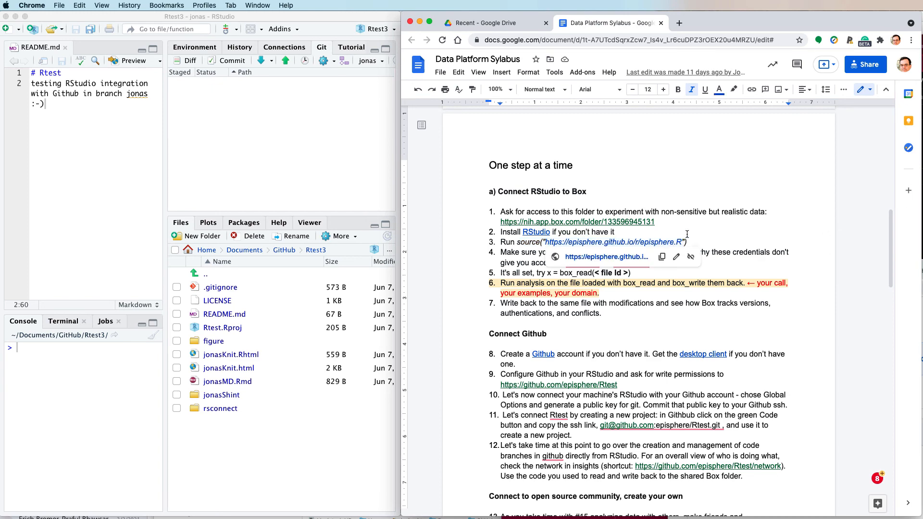
{"action": "scroll", "coordinate": [687, 234], "scroll_direction": "up", "scroll_amount": 6}
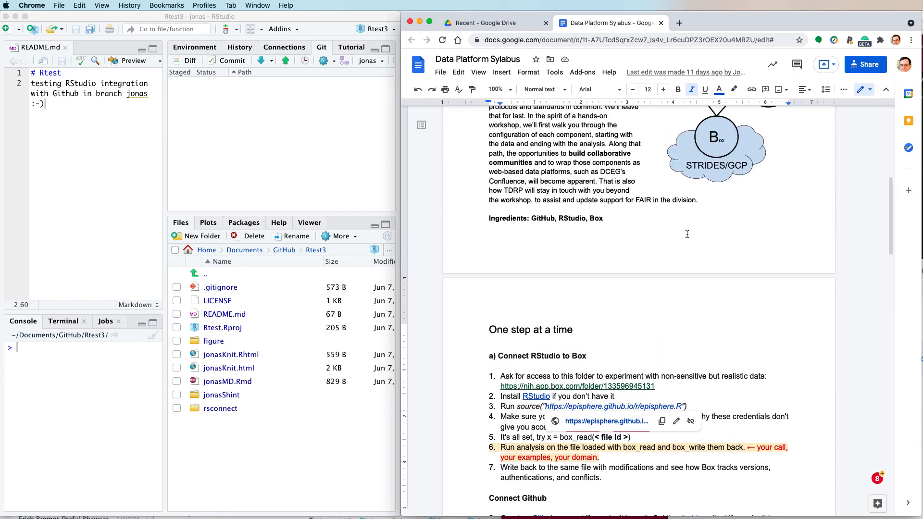
{"action": "scroll", "coordinate": [687, 234], "scroll_direction": "up", "scroll_amount": 3}
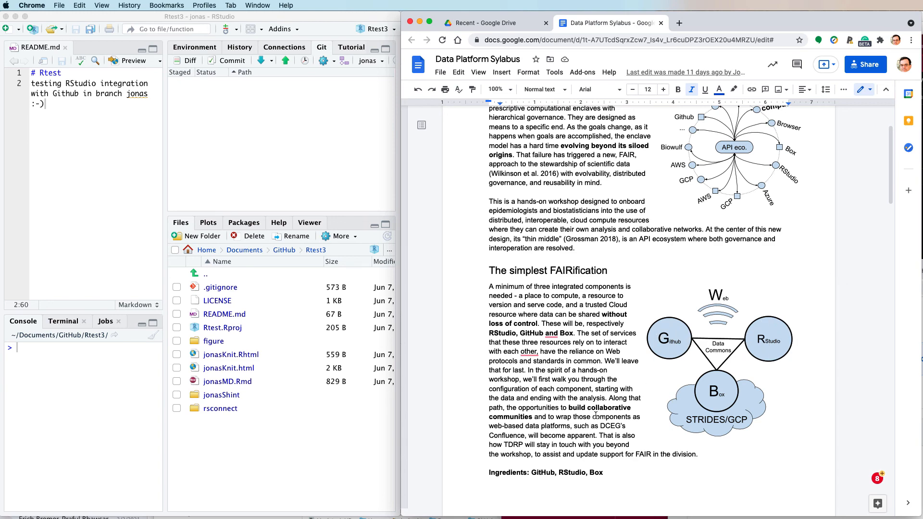
{"action": "scroll", "coordinate": [608, 413], "scroll_direction": "down", "scroll_amount": 8}
{"action": "scroll", "coordinate": [597, 411], "scroll_direction": "down", "scroll_amount": 1}
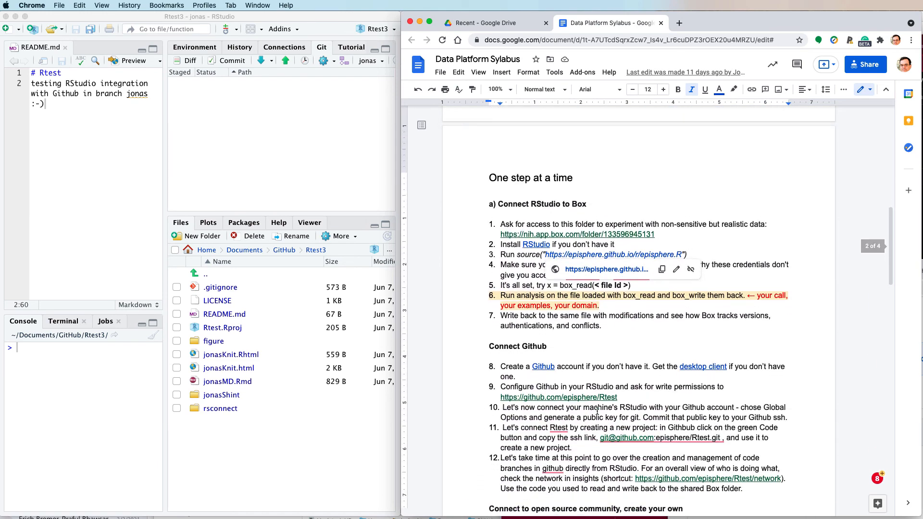
{"action": "left_click", "coordinate": [513, 264]}
{"action": "left_click_drag", "start_coordinate": [517, 254], "coordinate": [688, 255]}
{"action": "key", "text": "super+c"}
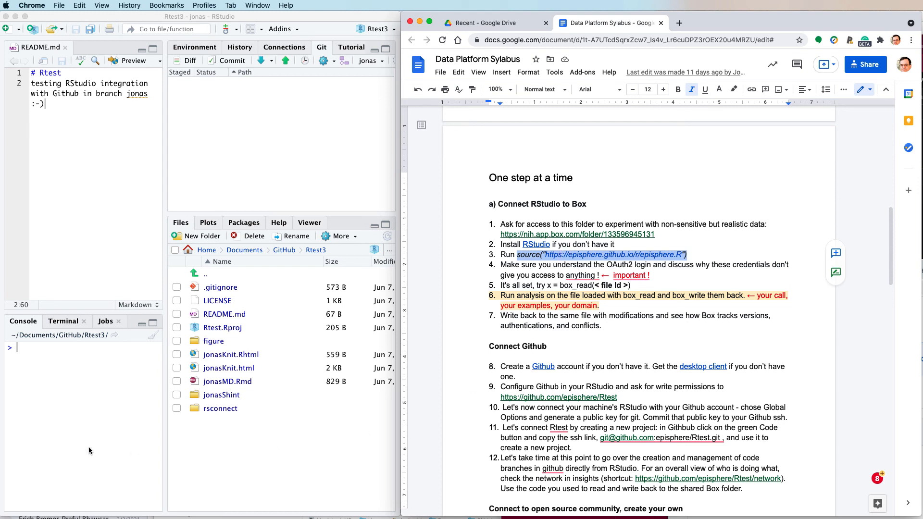
{"action": "left_click", "coordinate": [104, 415]}
{"action": "key", "text": "super+v"}
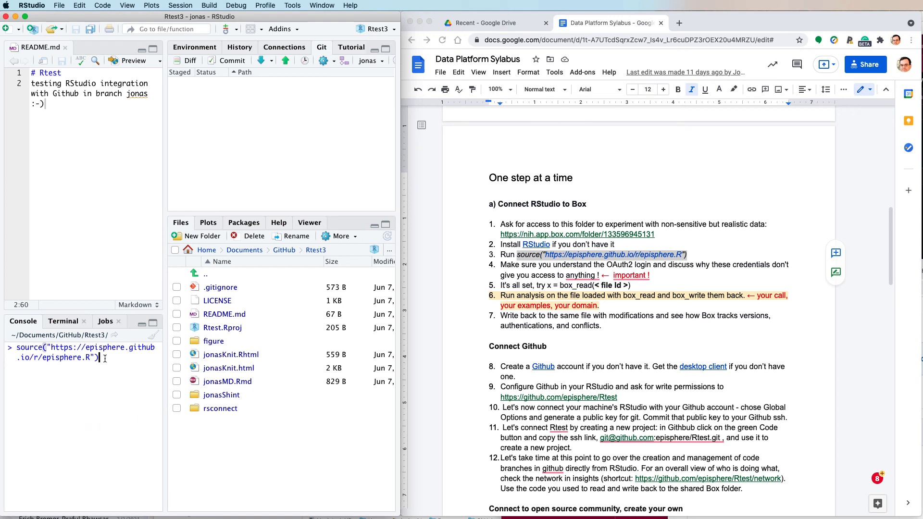
{"action": "key", "text": "Return"}
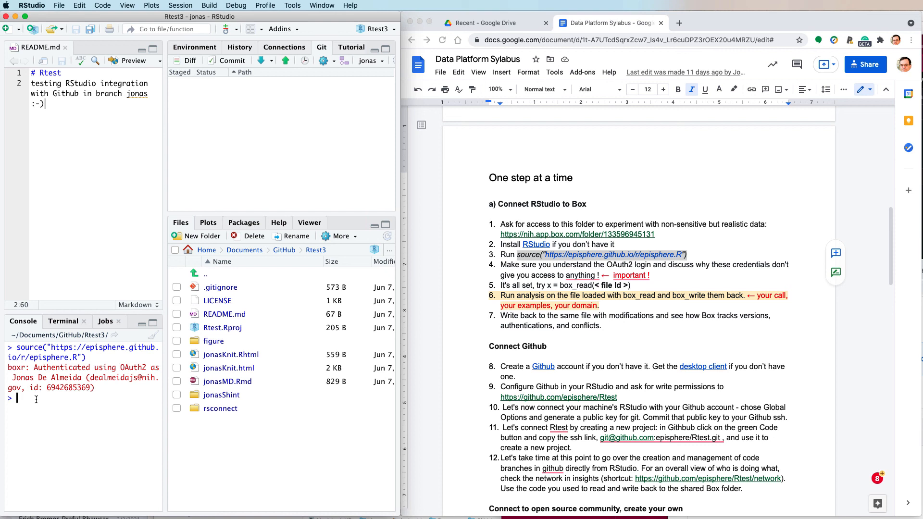
Examine the authentication method and account e-mail in the console output of the source command
{"action": "left_click_drag", "start_coordinate": [34, 368], "coordinate": [118, 371]}
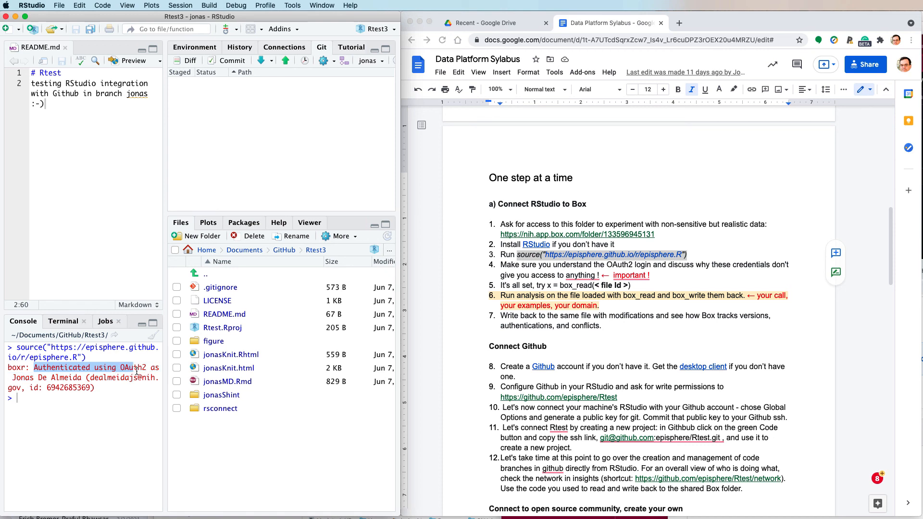
{"action": "left_click", "coordinate": [13, 378]}
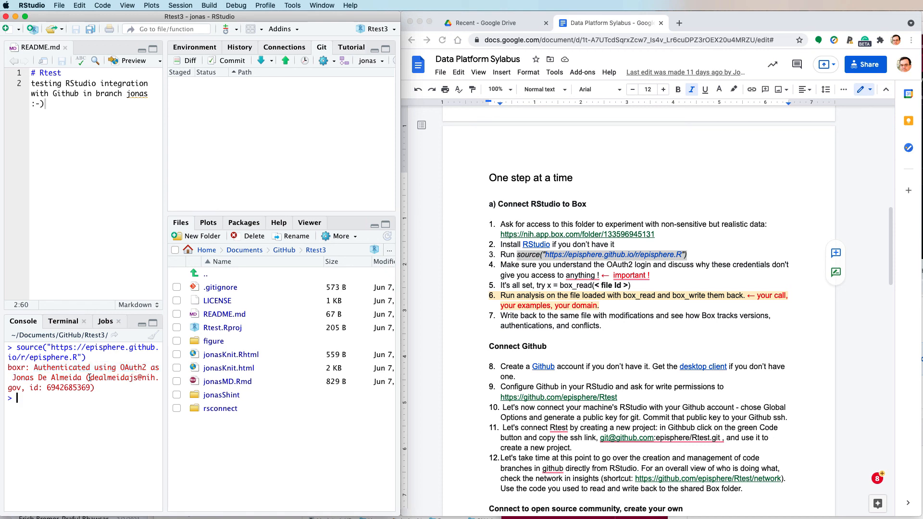
{"action": "left_click_drag", "start_coordinate": [90, 377], "coordinate": [22, 389]}
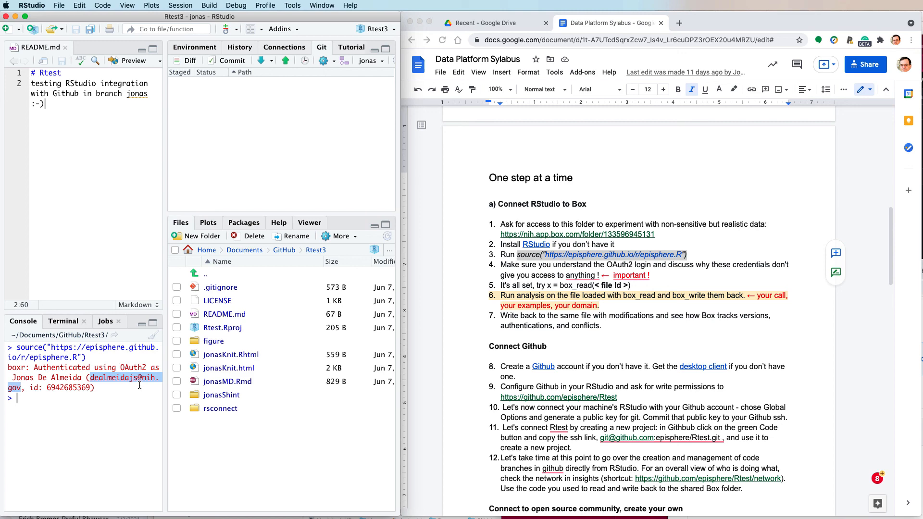
Show the R environment and clear all objects from the workspace
{"action": "left_click", "coordinate": [204, 48]}
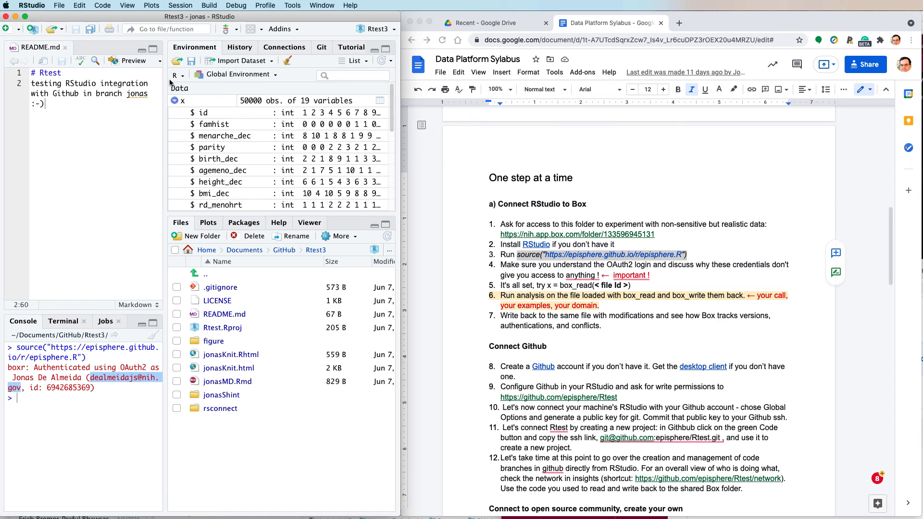
{"action": "left_click", "coordinate": [288, 64]}
{"action": "left_click", "coordinate": [176, 312]}
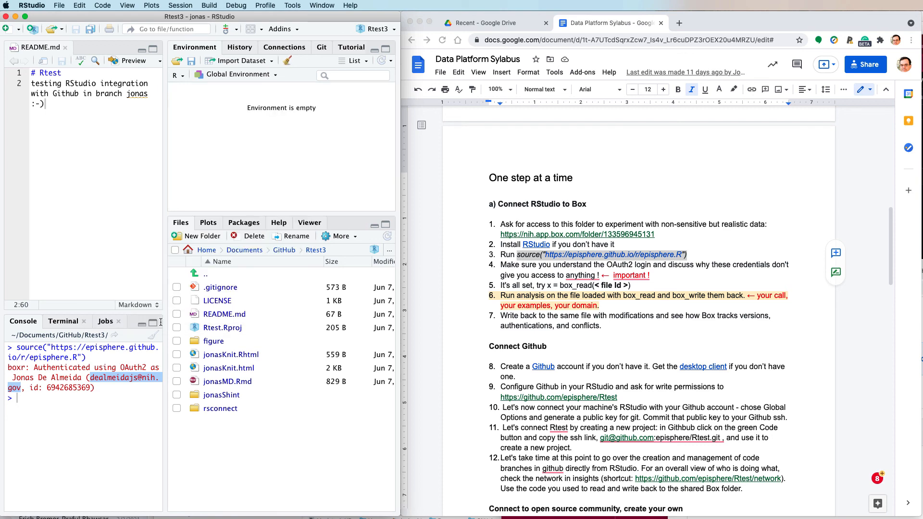
Rerun the episphere.R source command in the console to load its functions into the emptied environment
{"action": "left_click", "coordinate": [51, 401]}
{"action": "key", "text": "Up"}
{"action": "key", "text": "Return"}
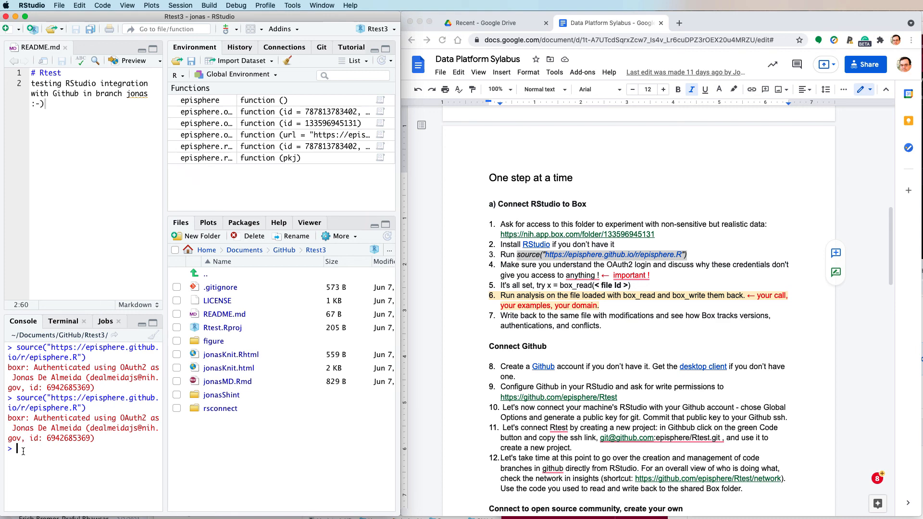
Read the default Box file into x with x= episphere.read() and expand x in the environment to list its variables
{"action": "type", "text": "x= epi"}
{"action": "key", "text": "Down"}
{"action": "key", "text": "Down"}
{"action": "key", "text": "Down"}
{"action": "key", "text": "Down"}
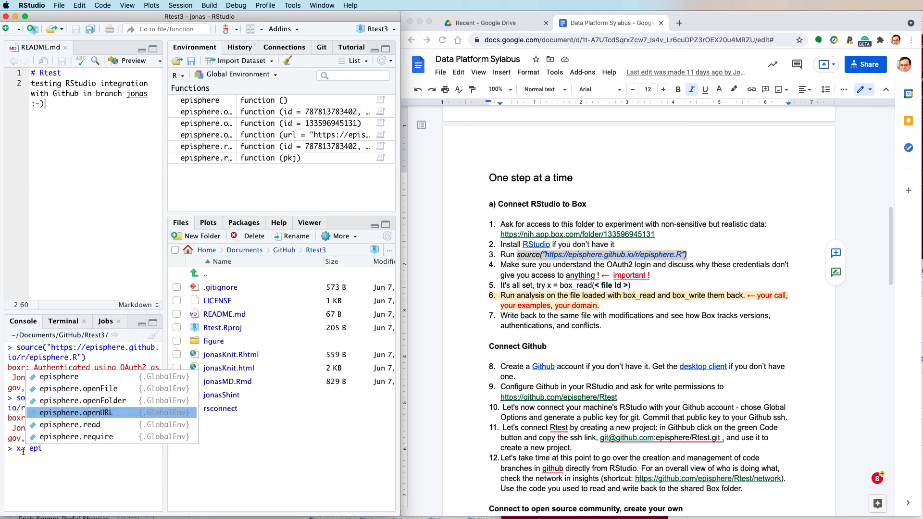
{"action": "key", "text": "Return"}
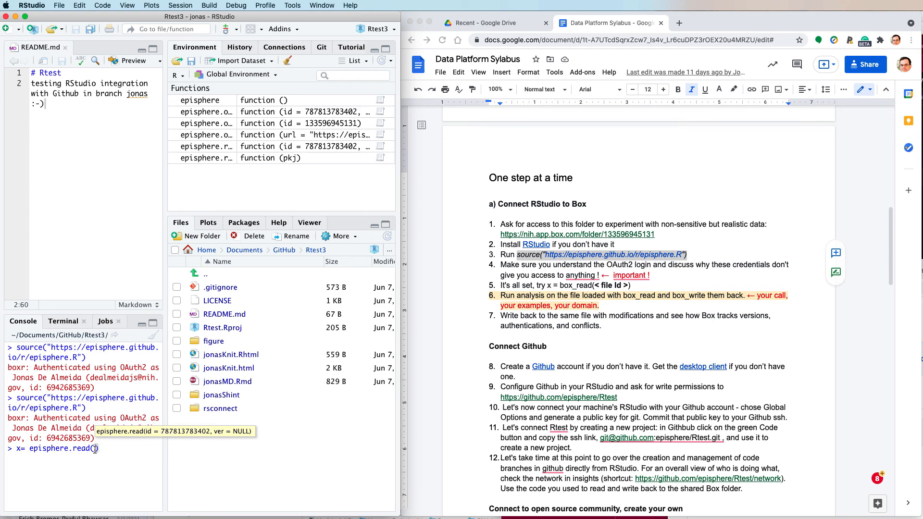
{"action": "key", "text": "Right"}
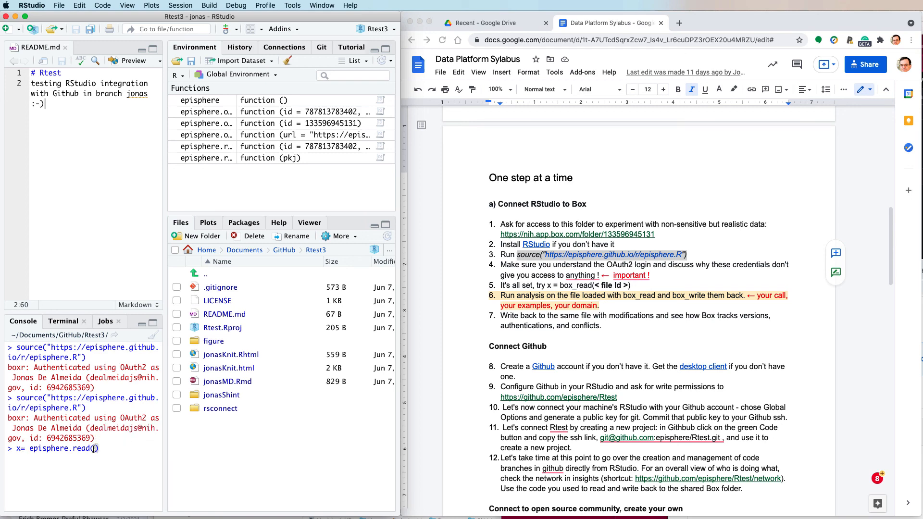
{"action": "key", "text": "Return"}
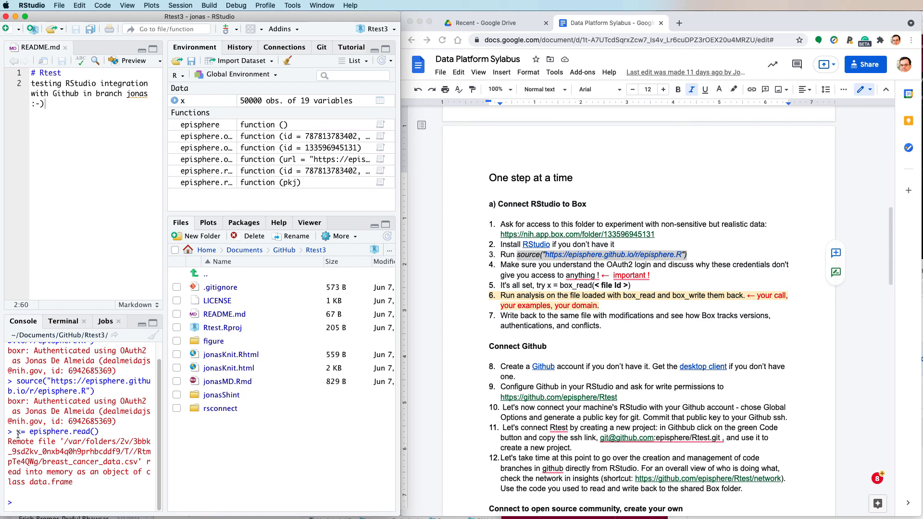
{"action": "left_click_drag", "start_coordinate": [148, 463], "coordinate": [107, 472]}
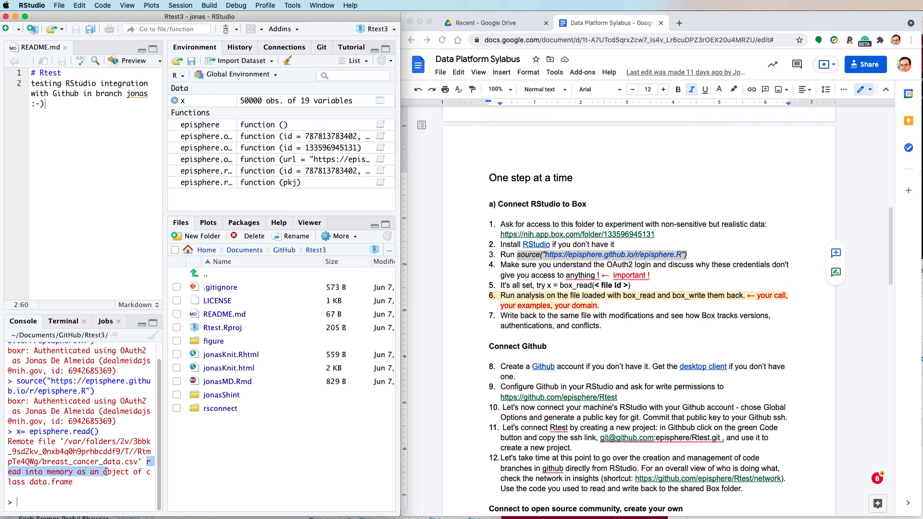
{"action": "left_click", "coordinate": [176, 101]}
Plot a histogram of the study exit age by running hist(x$study.exit.age) in the console
{"action": "left_click", "coordinate": [30, 497]}
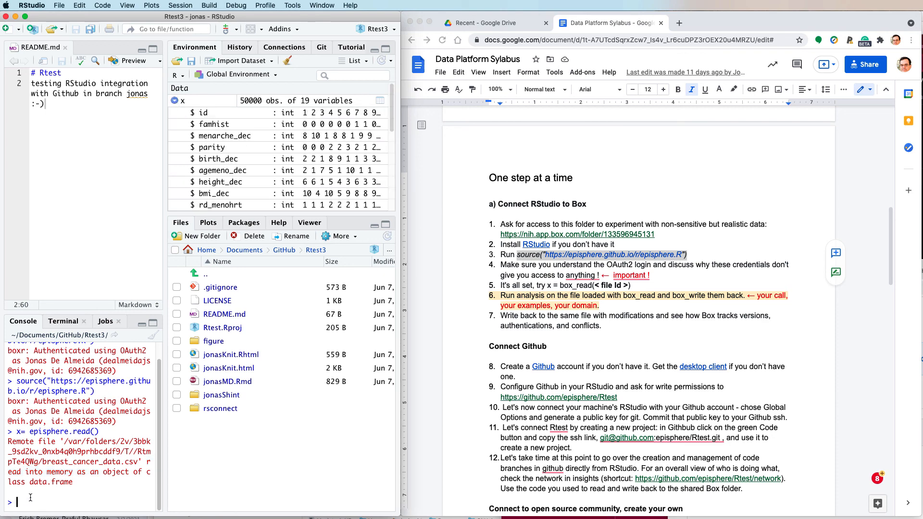
{"action": "type", "text": "hist(x$"}
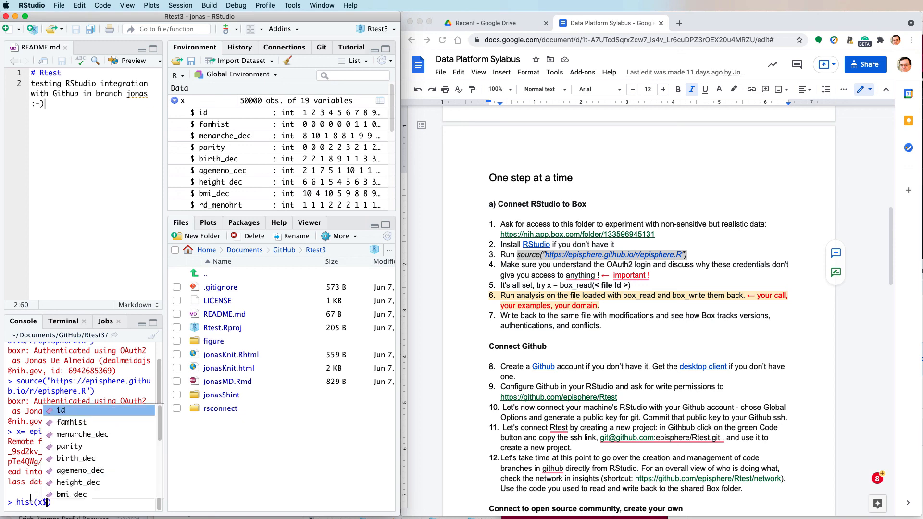
{"action": "type", "text": "ag"}
{"action": "key", "text": "Down"}
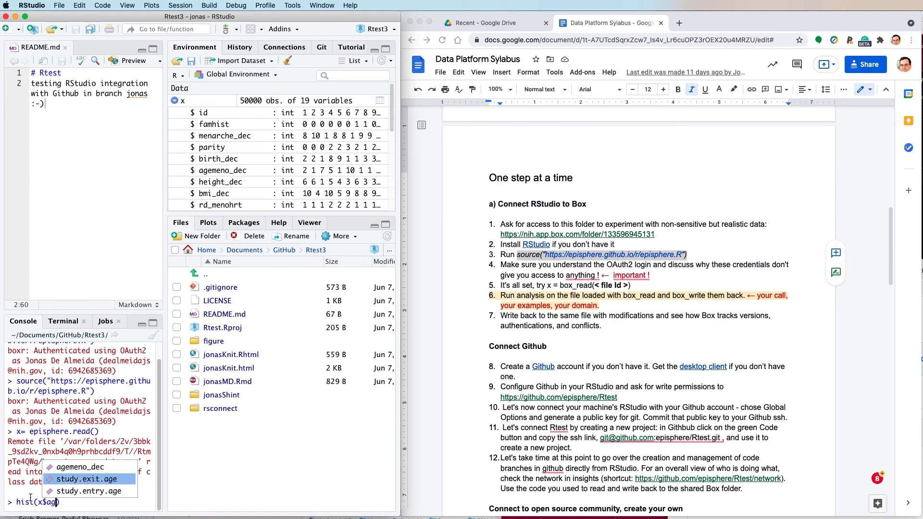
{"action": "key", "text": "Return"}
{"action": "key", "text": "Right"}
{"action": "key", "text": "Return"}
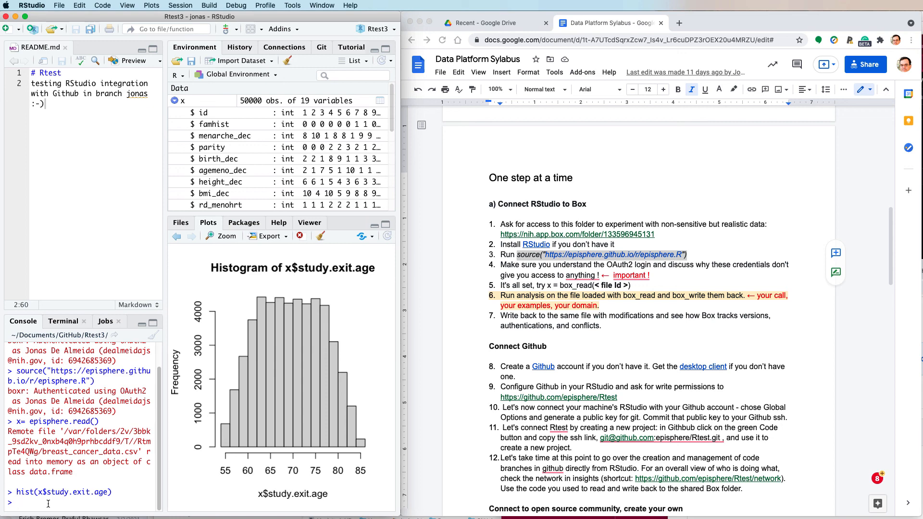
Run episphere.openFile() and continue through the NIH Box login to browse the rows of the default data file
{"action": "type", "text": "epis"}
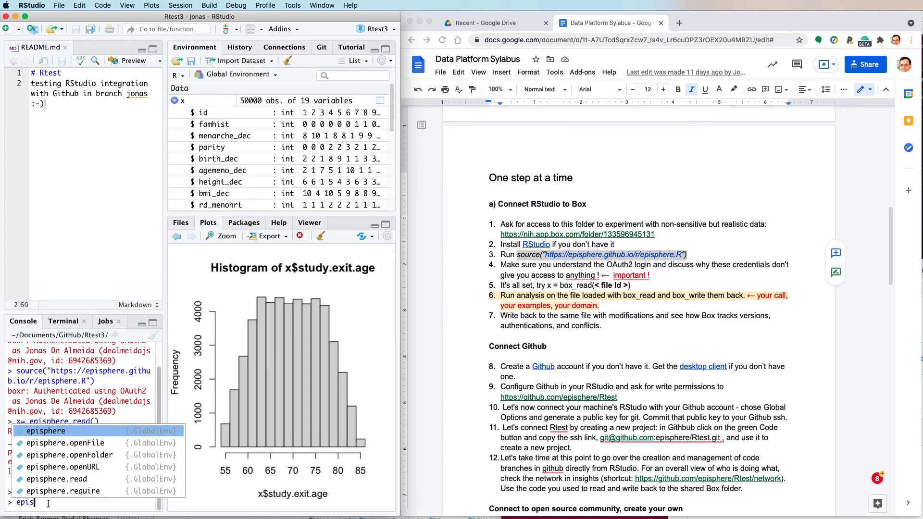
{"action": "key", "text": "Down"}
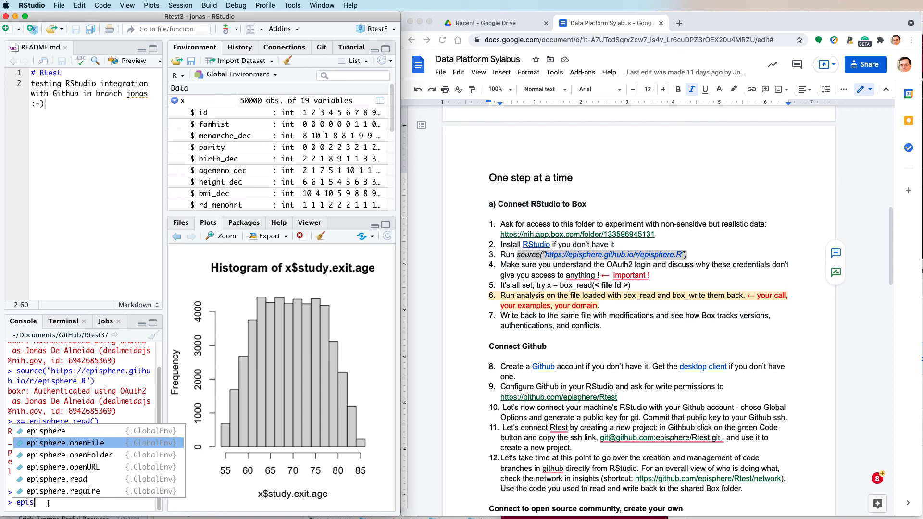
{"action": "key", "text": "Return"}
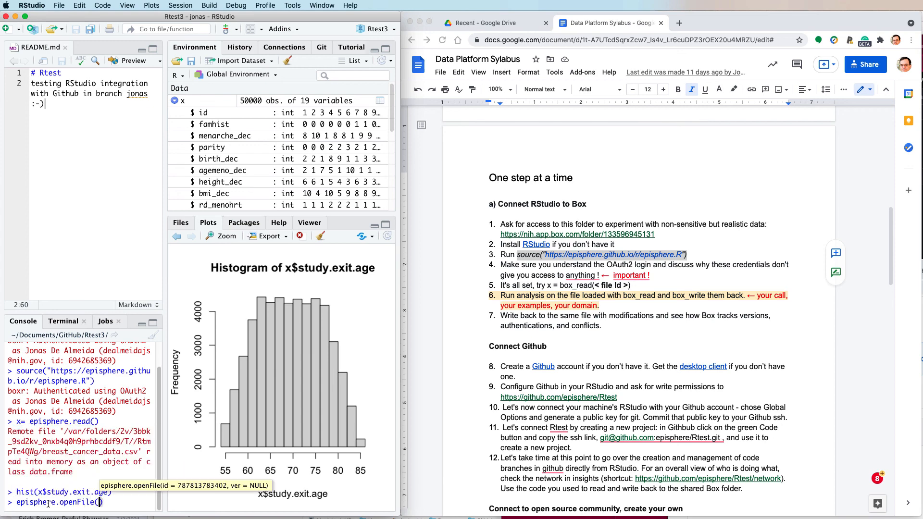
{"action": "left_click", "coordinate": [106, 503]}
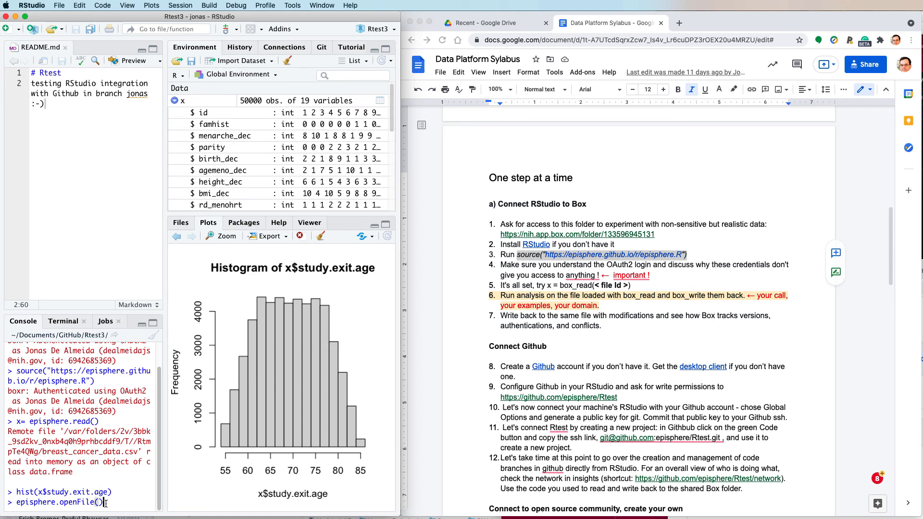
{"action": "key", "text": "Return"}
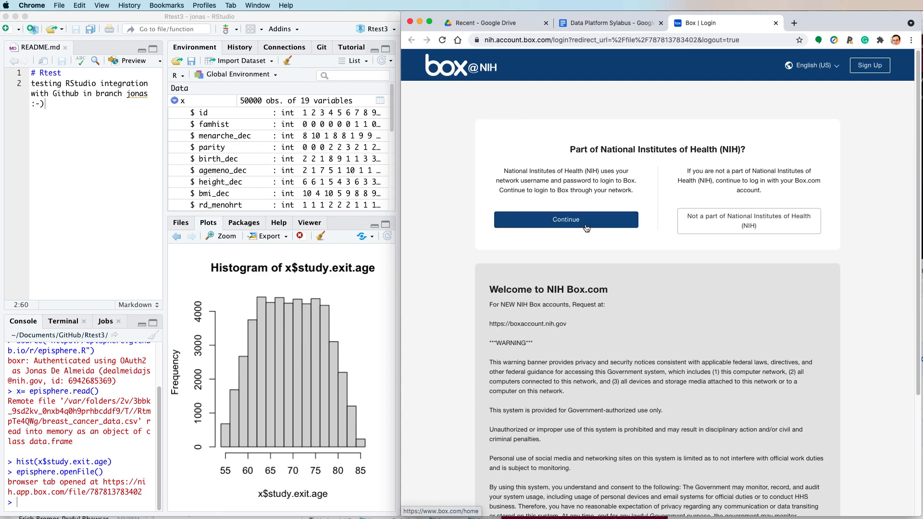
{"action": "left_click", "coordinate": [565, 224]}
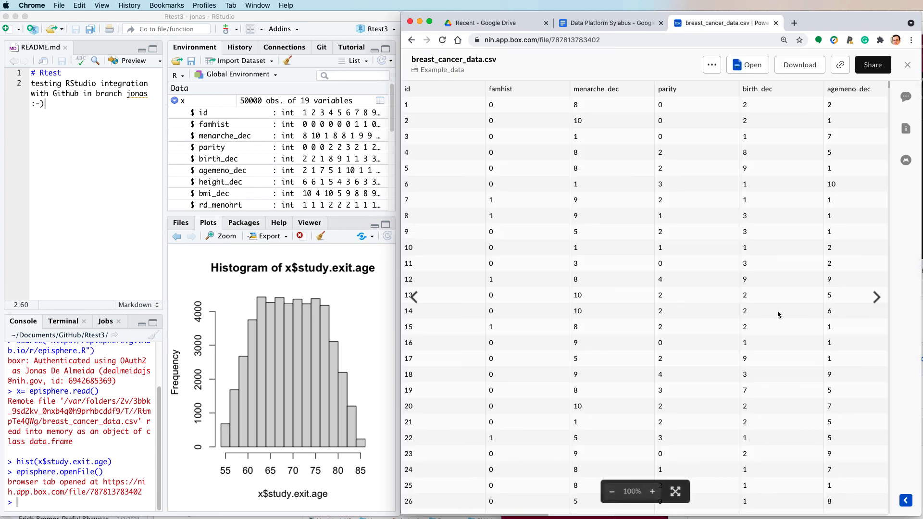
{"action": "scroll", "coordinate": [659, 339], "scroll_direction": "down", "scroll_amount": 20}
{"action": "scroll", "coordinate": [658, 339], "scroll_direction": "up", "scroll_amount": 5}
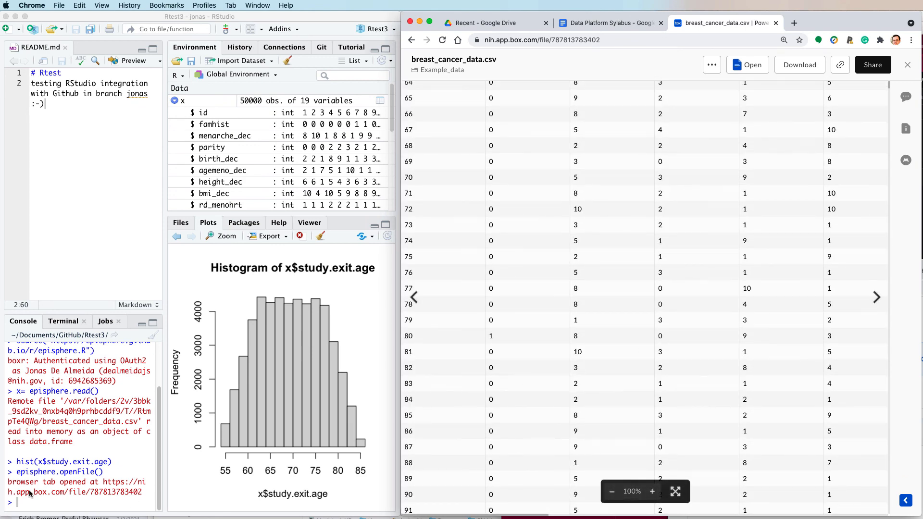
Run episphere.openURL() in the RStudio console and look through the episphere R package page
{"action": "left_click", "coordinate": [30, 510]}
{"action": "type", "text": "ep"}
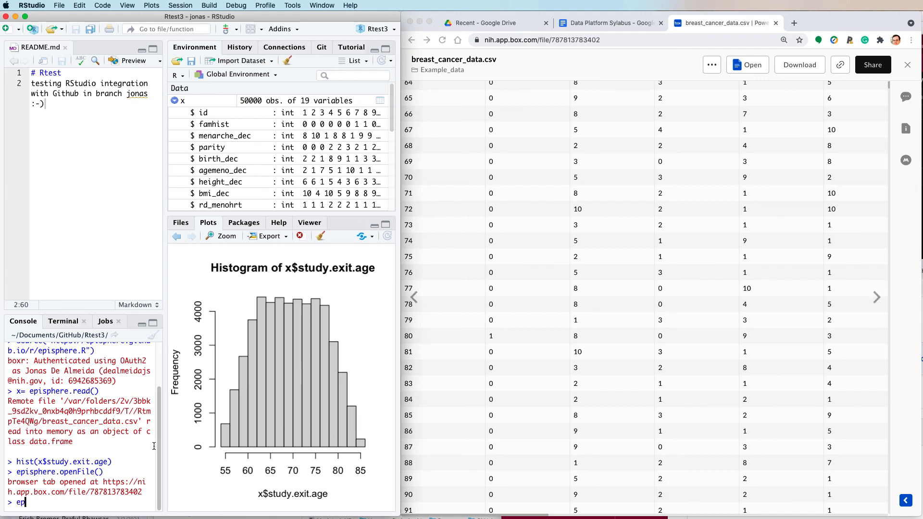
{"action": "type", "text": "is"}
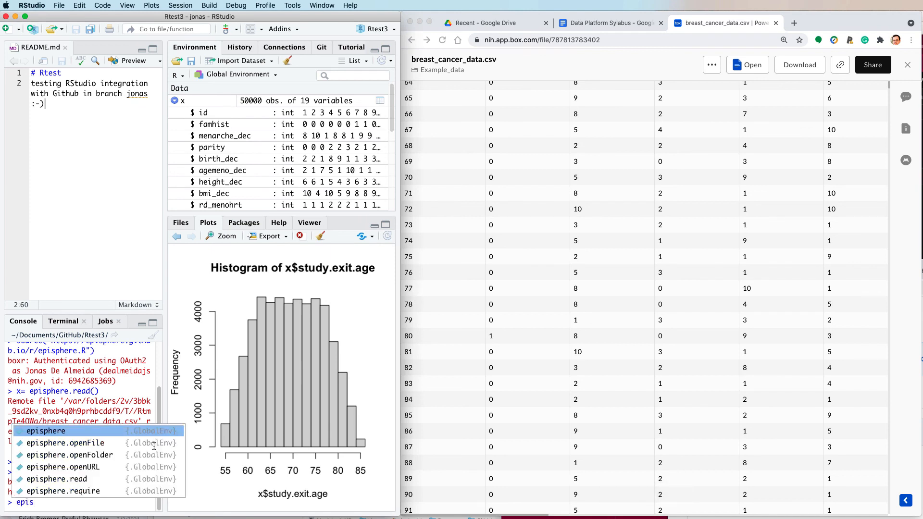
{"action": "key", "text": "Down"}
{"action": "key", "text": "Down"}
{"action": "key", "text": "Down"}
{"action": "key", "text": "Return"}
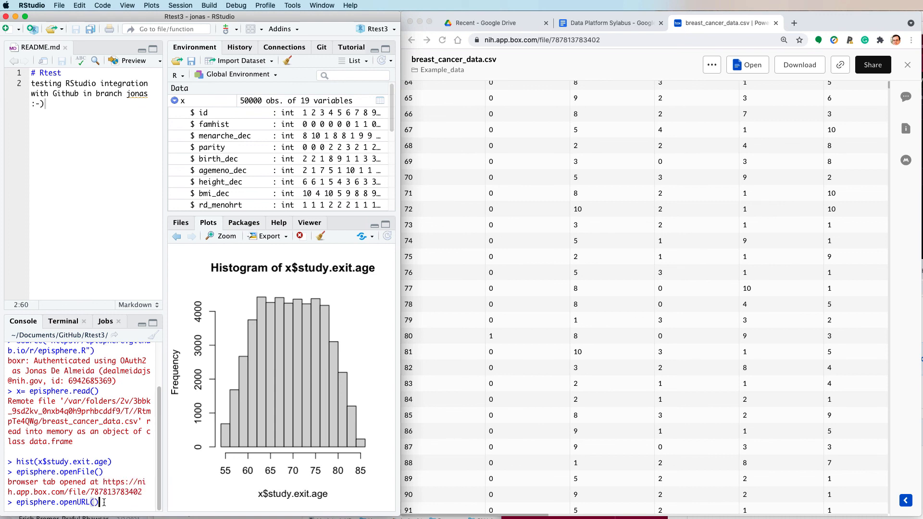
{"action": "key", "text": "Return"}
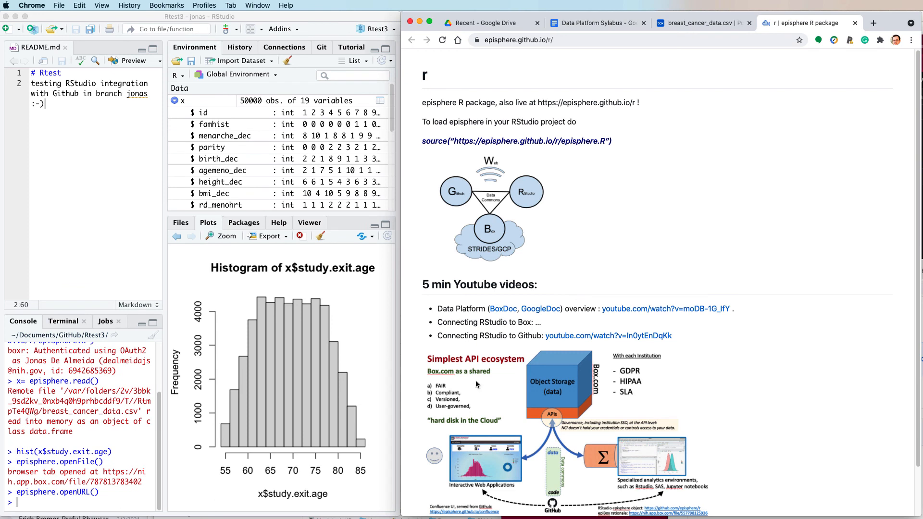
{"action": "scroll", "coordinate": [527, 278], "scroll_direction": "down", "scroll_amount": 3}
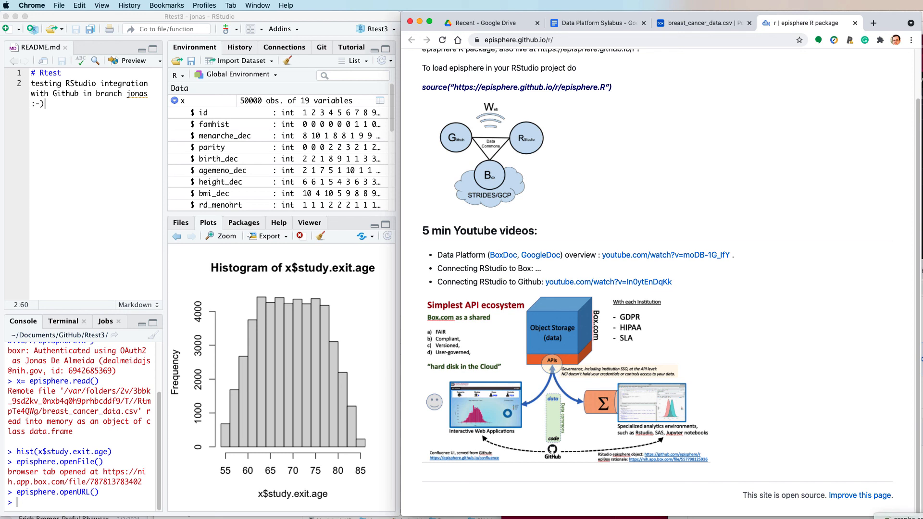
{"action": "left_click", "coordinate": [891, 217]}
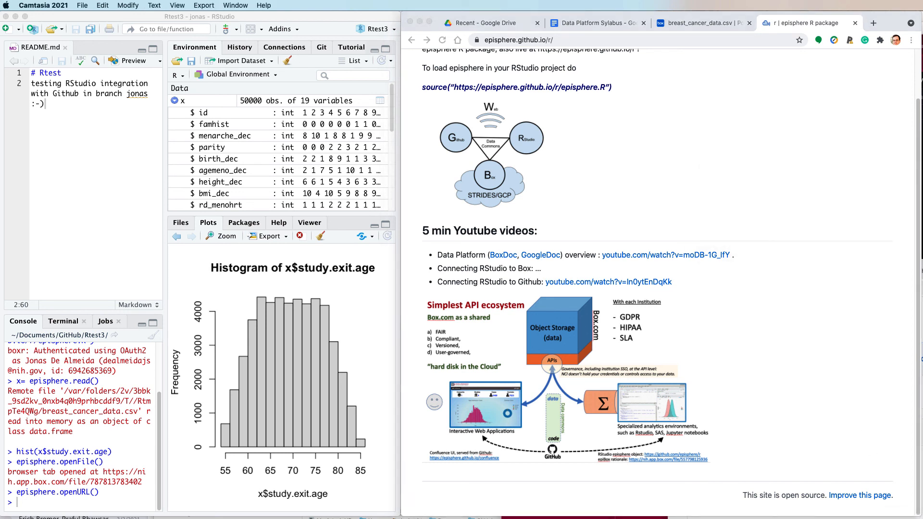